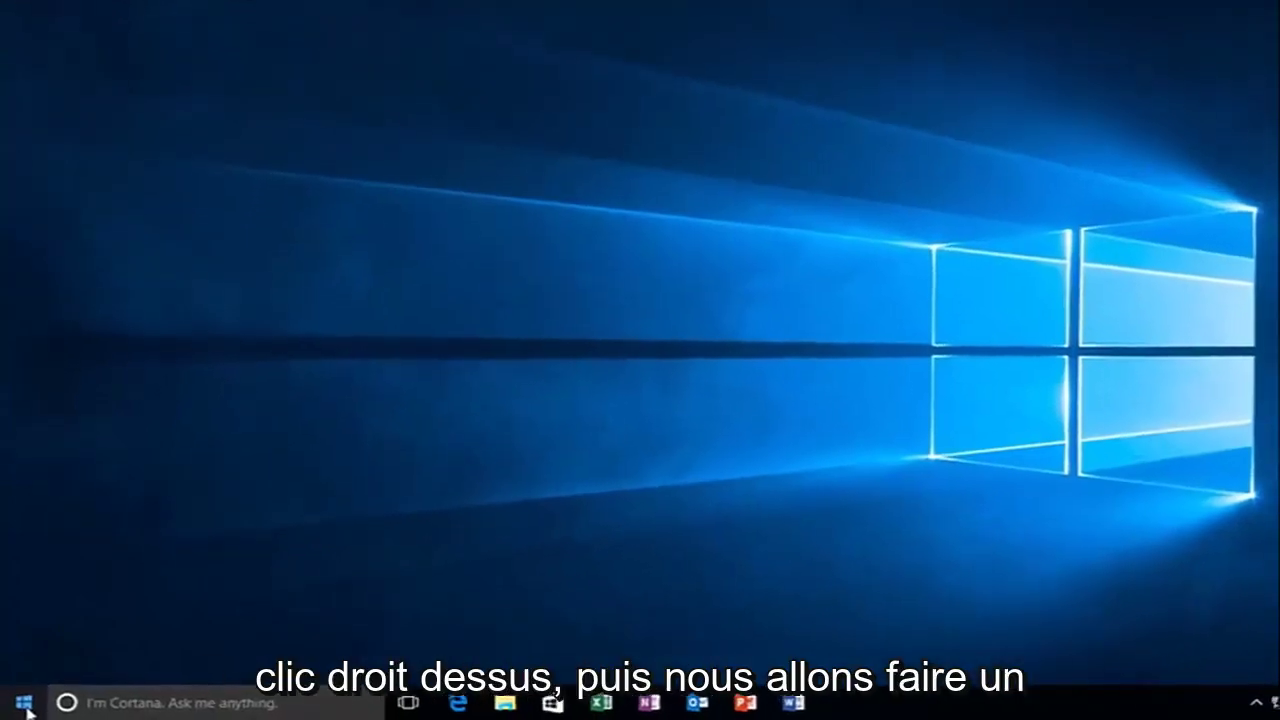
- Launch regedit from the Run box and approve the User Account Control prompt
{"action": "right_click", "coordinate": [21, 704]}
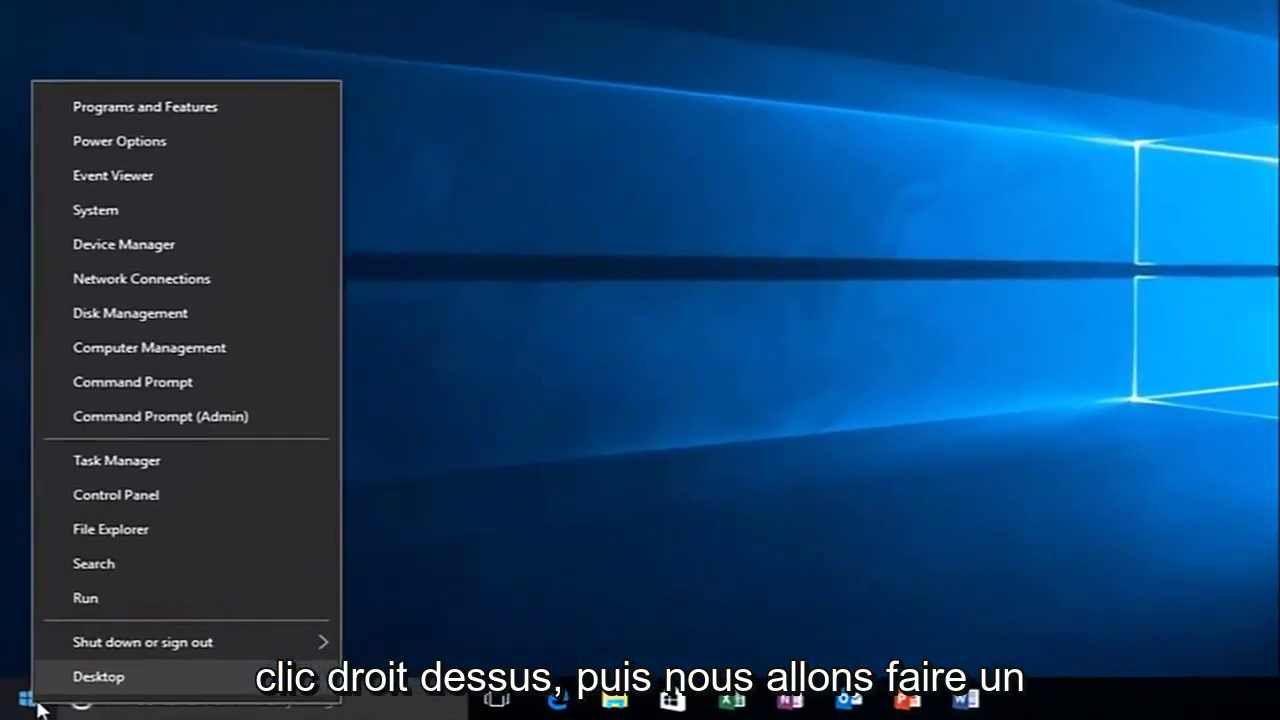
{"action": "left_click", "coordinate": [109, 599]}
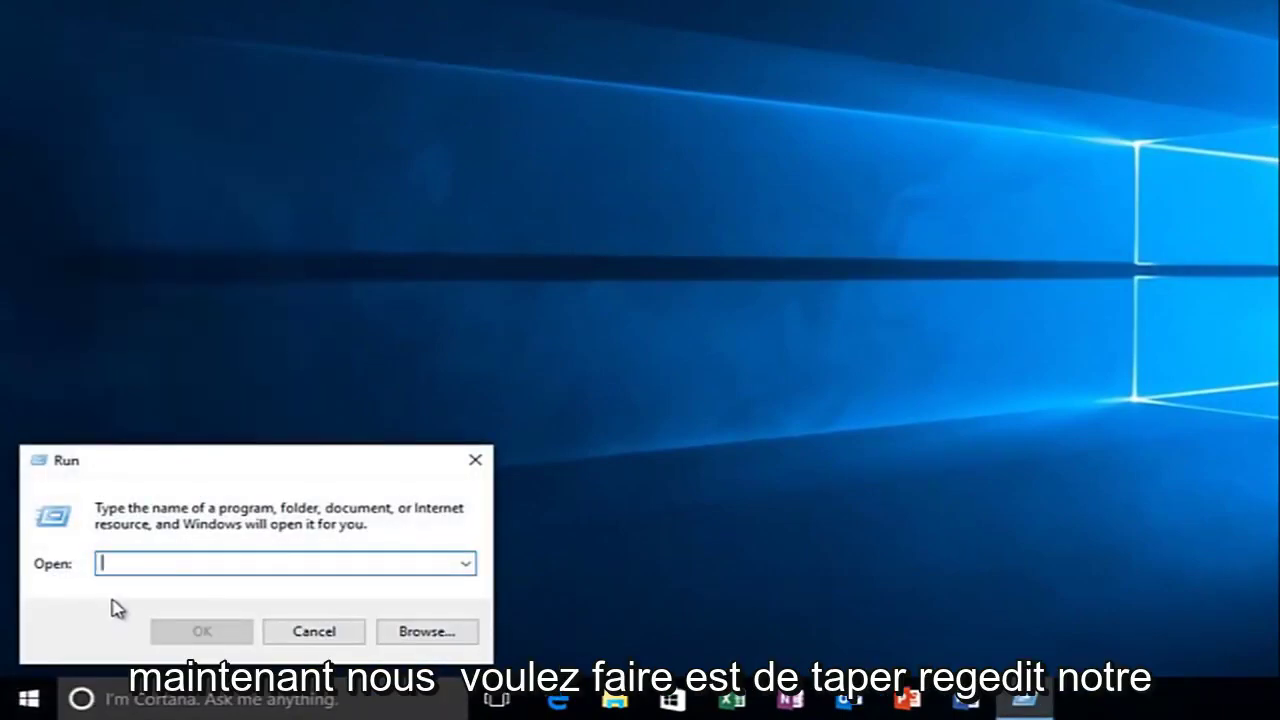
{"action": "type", "text": "regedit"}
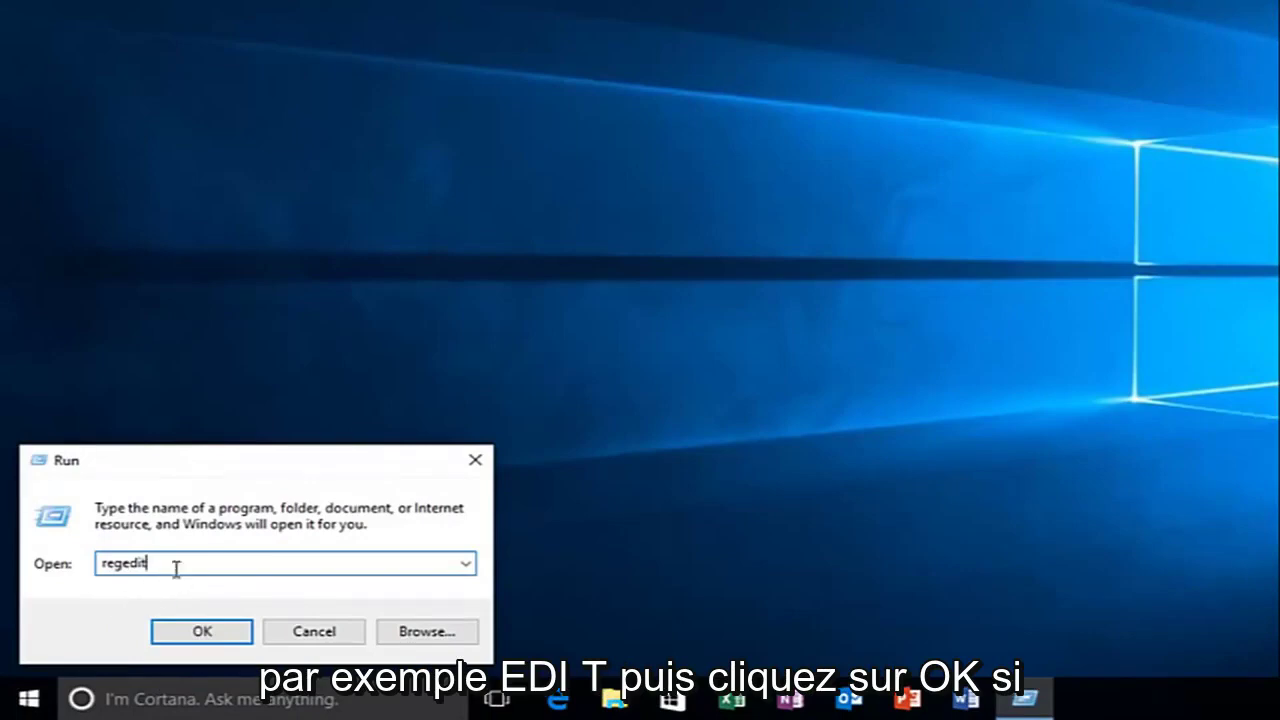
{"action": "left_click", "coordinate": [178, 640]}
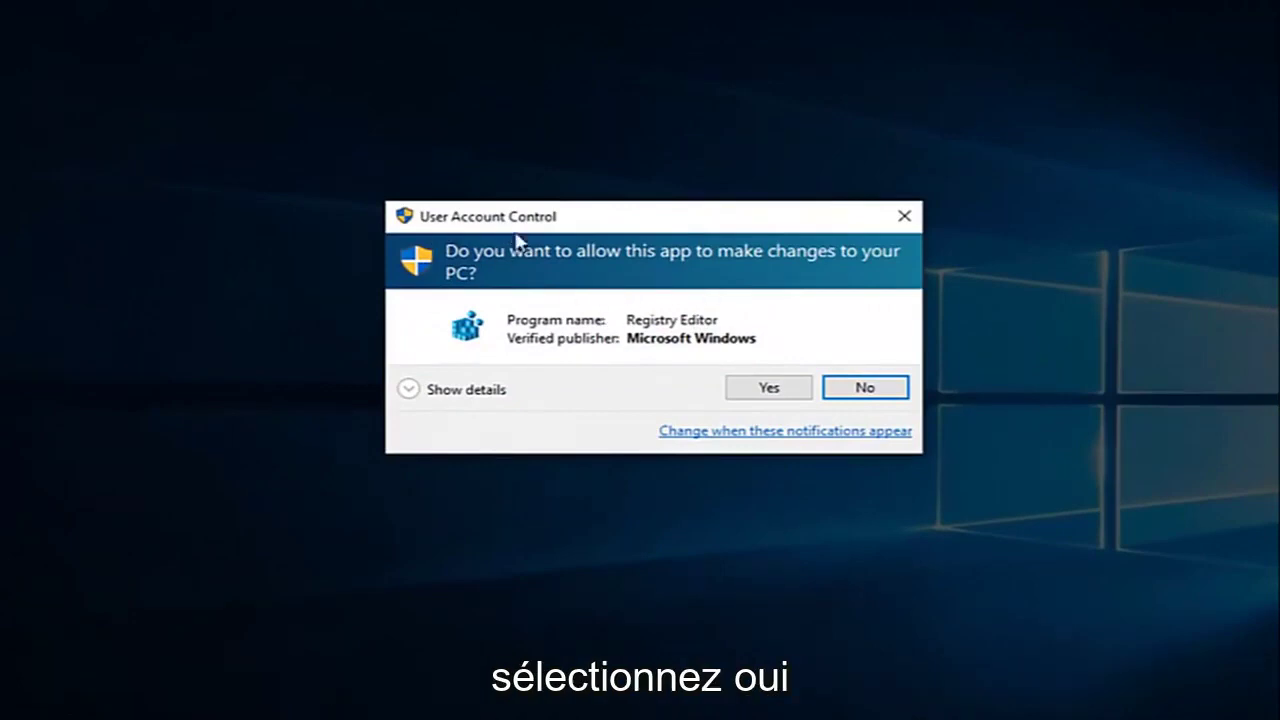
{"action": "left_click", "coordinate": [768, 390]}
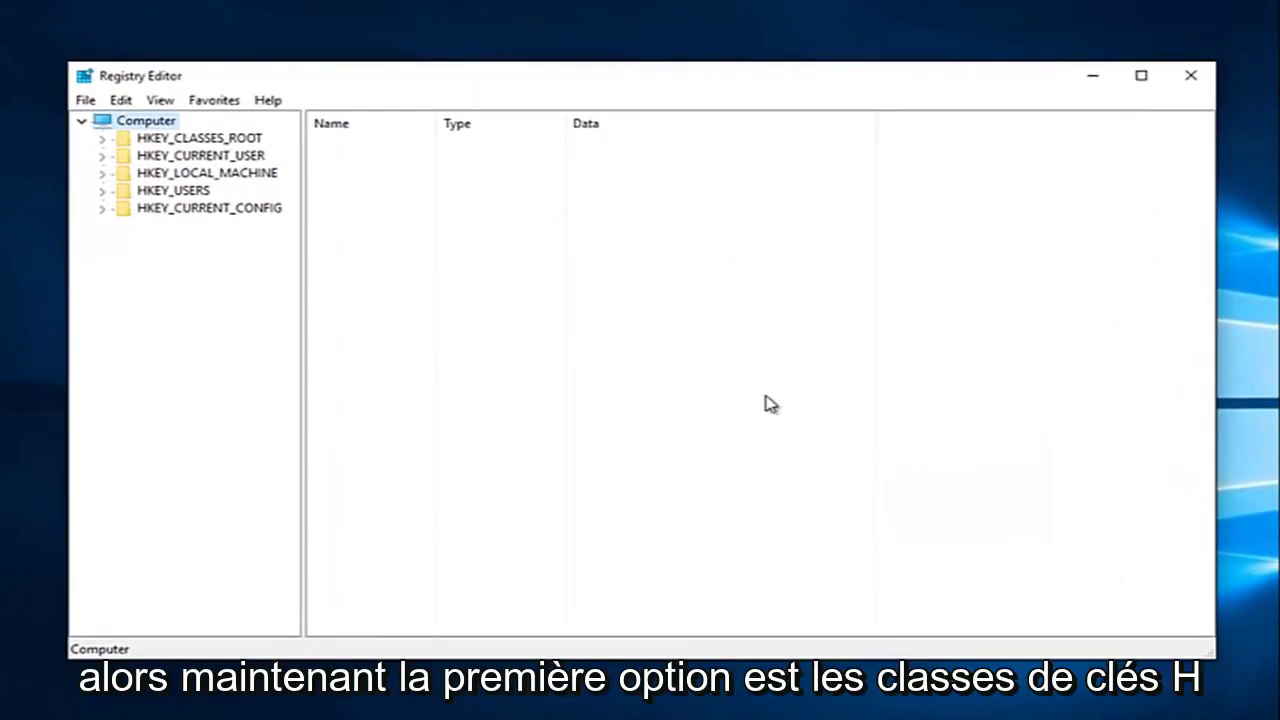
- Expand HKEY_CLASSES_ROOT and scroll its subkey list down to the D entries
{"action": "left_click", "coordinate": [143, 138]}
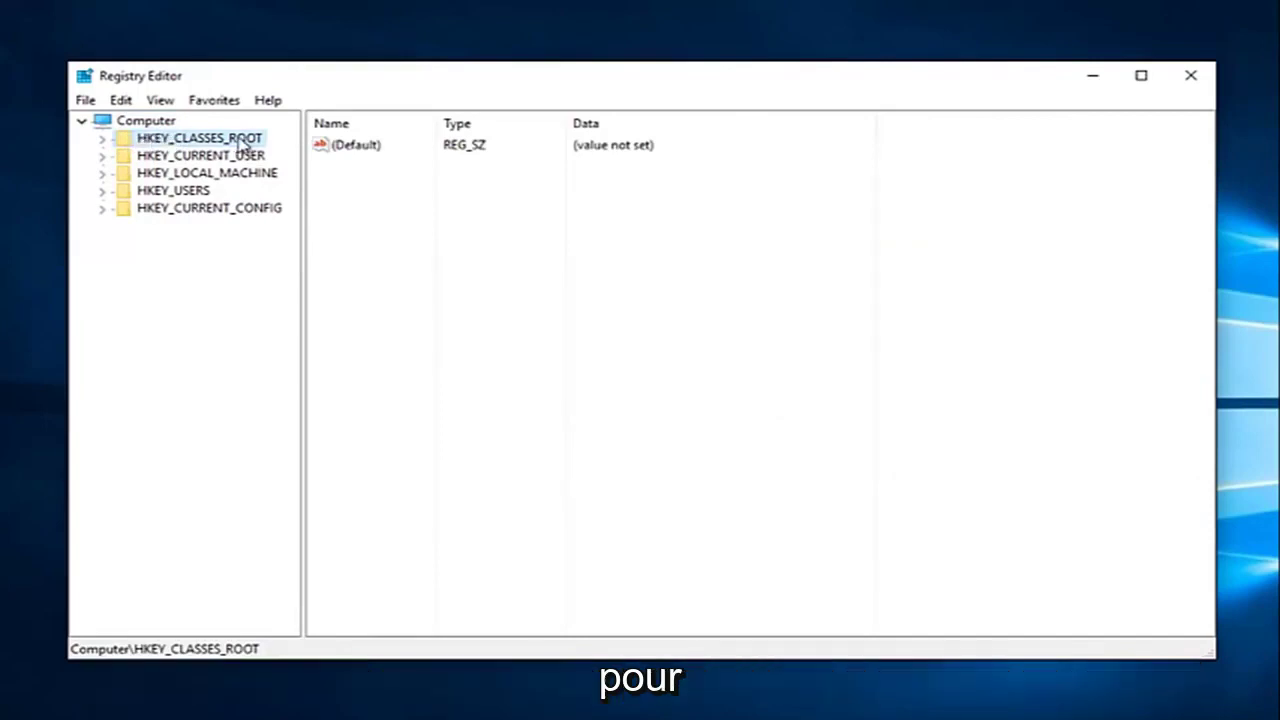
{"action": "left_click", "coordinate": [102, 140]}
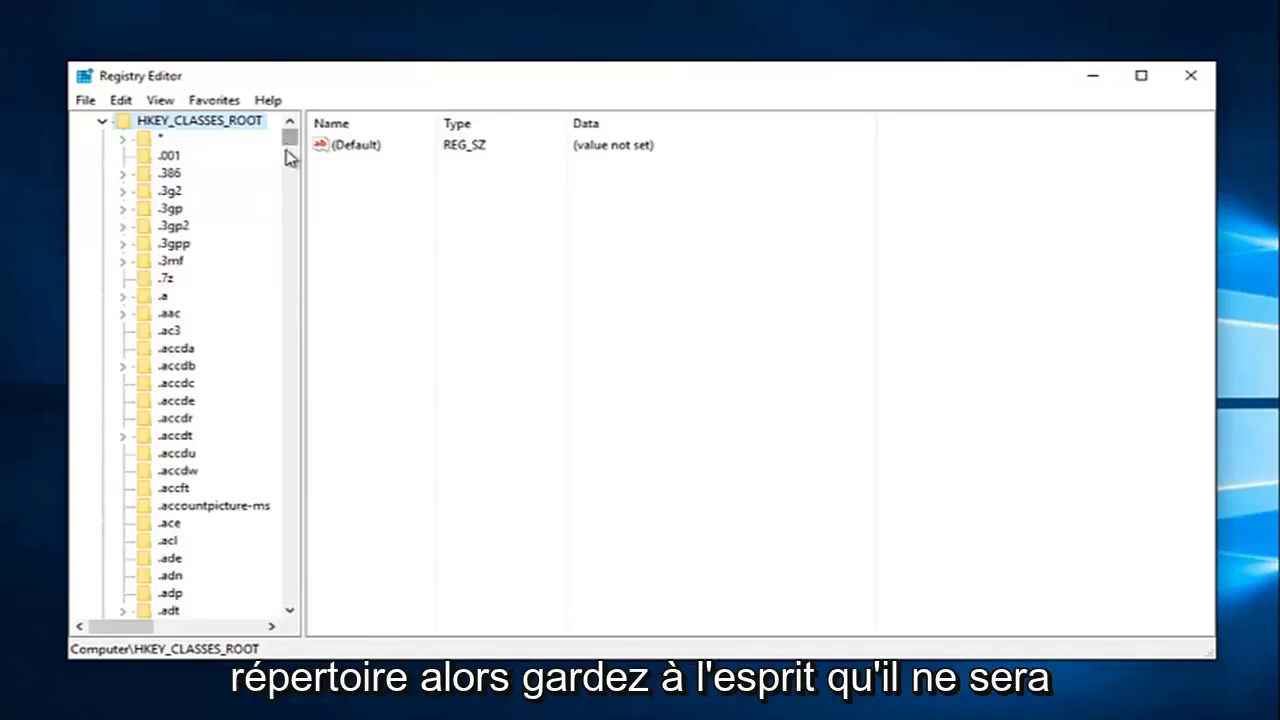
{"action": "left_click_drag", "start_coordinate": [291, 157], "coordinate": [294, 206]}
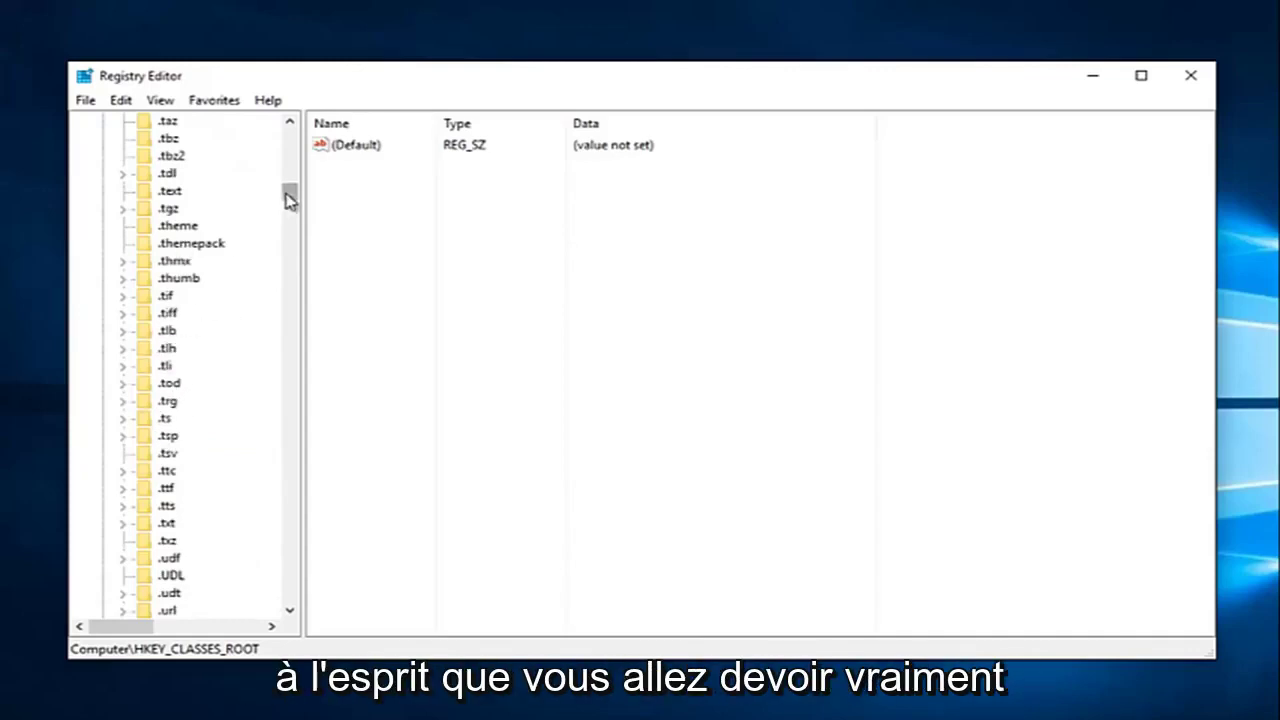
{"action": "left_click_drag", "start_coordinate": [289, 195], "coordinate": [295, 268]}
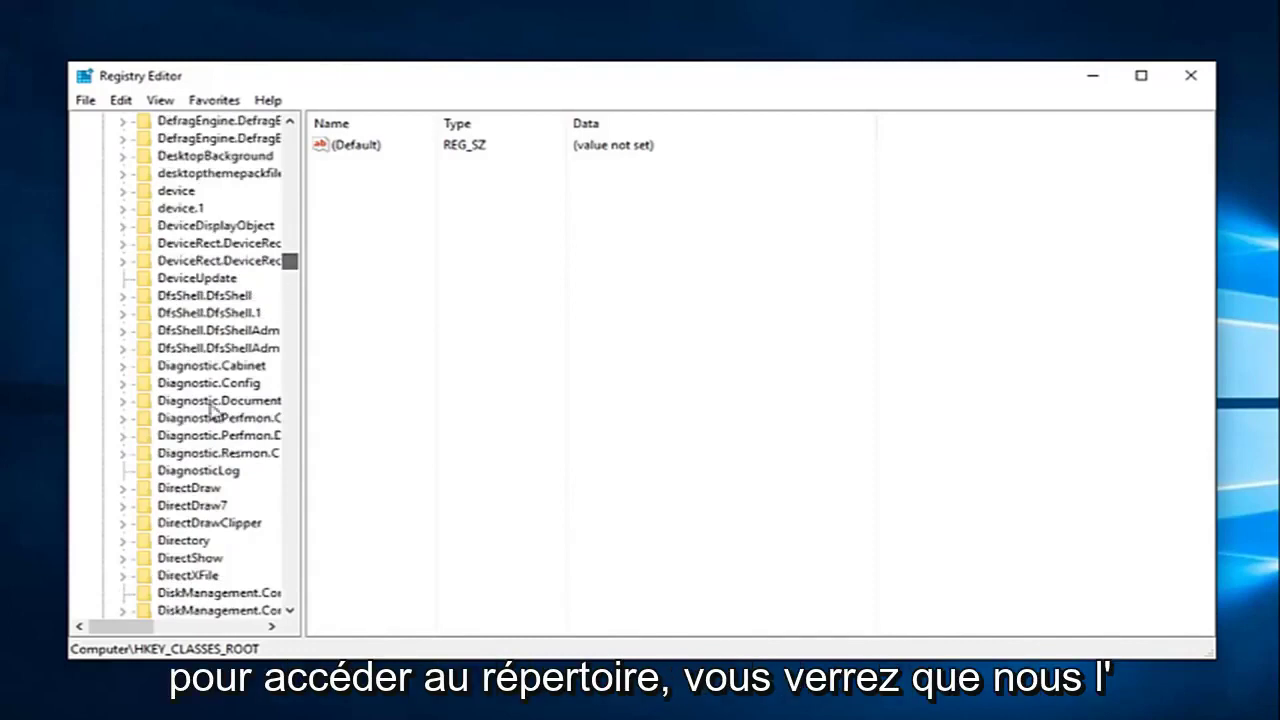
- Expand Directory, Background and shellex, then select the ContextMenuHandlers key
{"action": "left_click", "coordinate": [170, 543]}
{"action": "scroll", "coordinate": [170, 505], "scroll_direction": "down", "scroll_amount": 1}
{"action": "scroll", "coordinate": [170, 505], "scroll_direction": "down", "scroll_amount": 2}
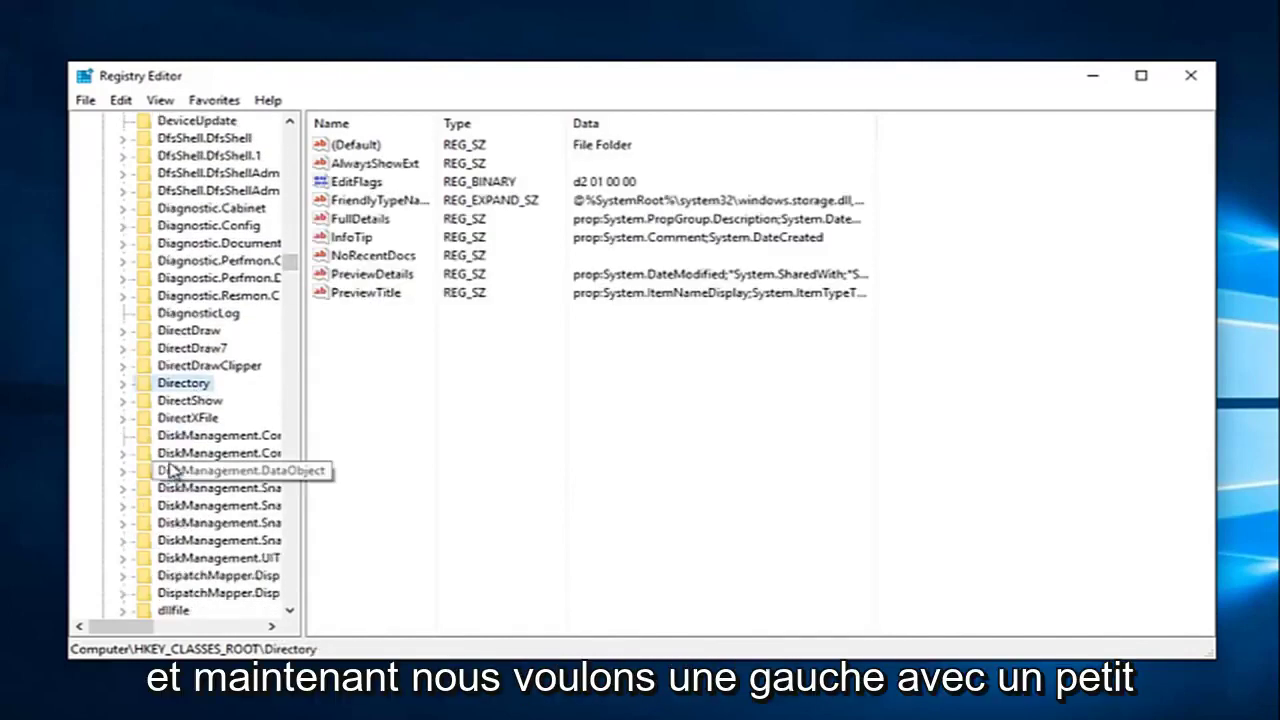
{"action": "left_click", "coordinate": [123, 384]}
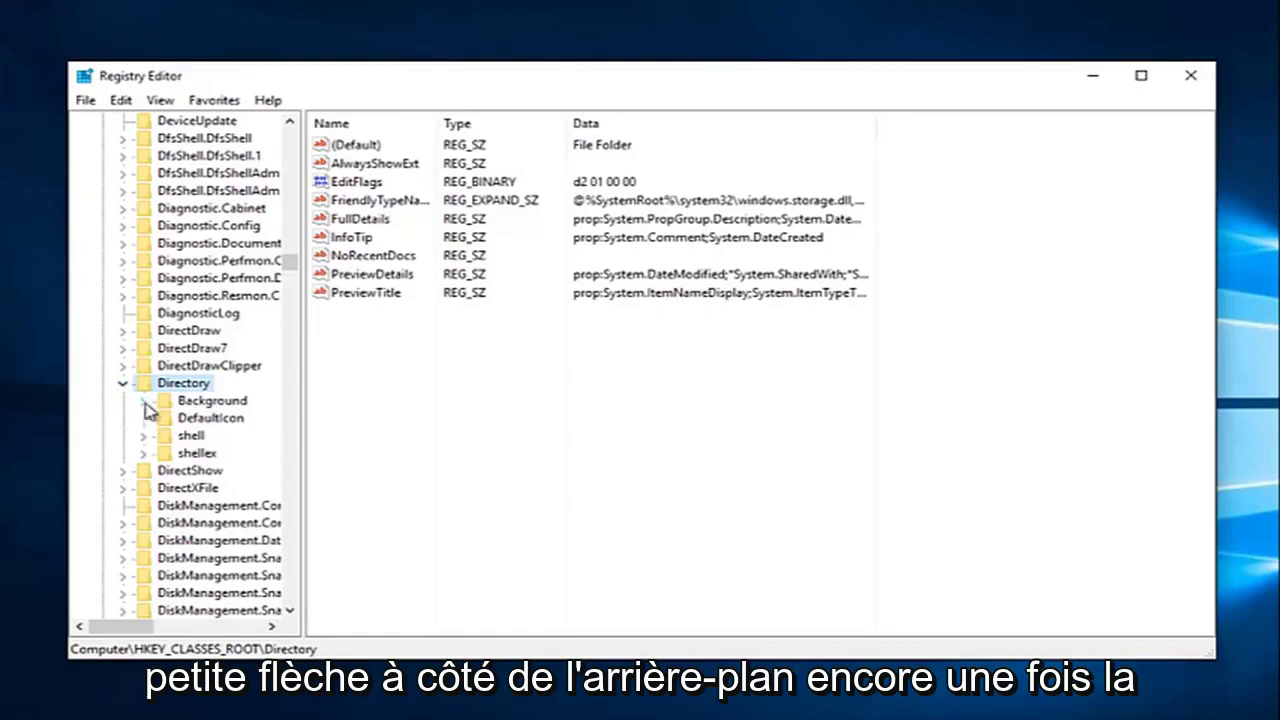
{"action": "left_click", "coordinate": [145, 401]}
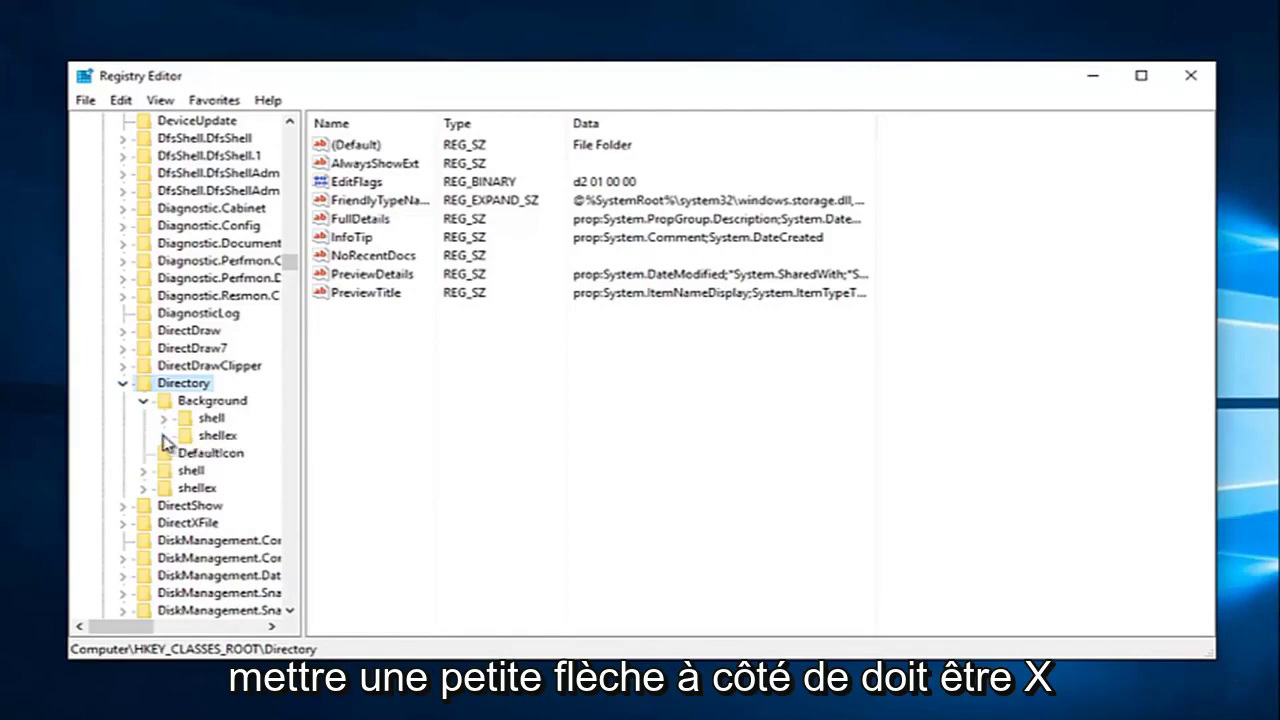
{"action": "left_click", "coordinate": [164, 437]}
{"action": "left_click", "coordinate": [215, 453]}
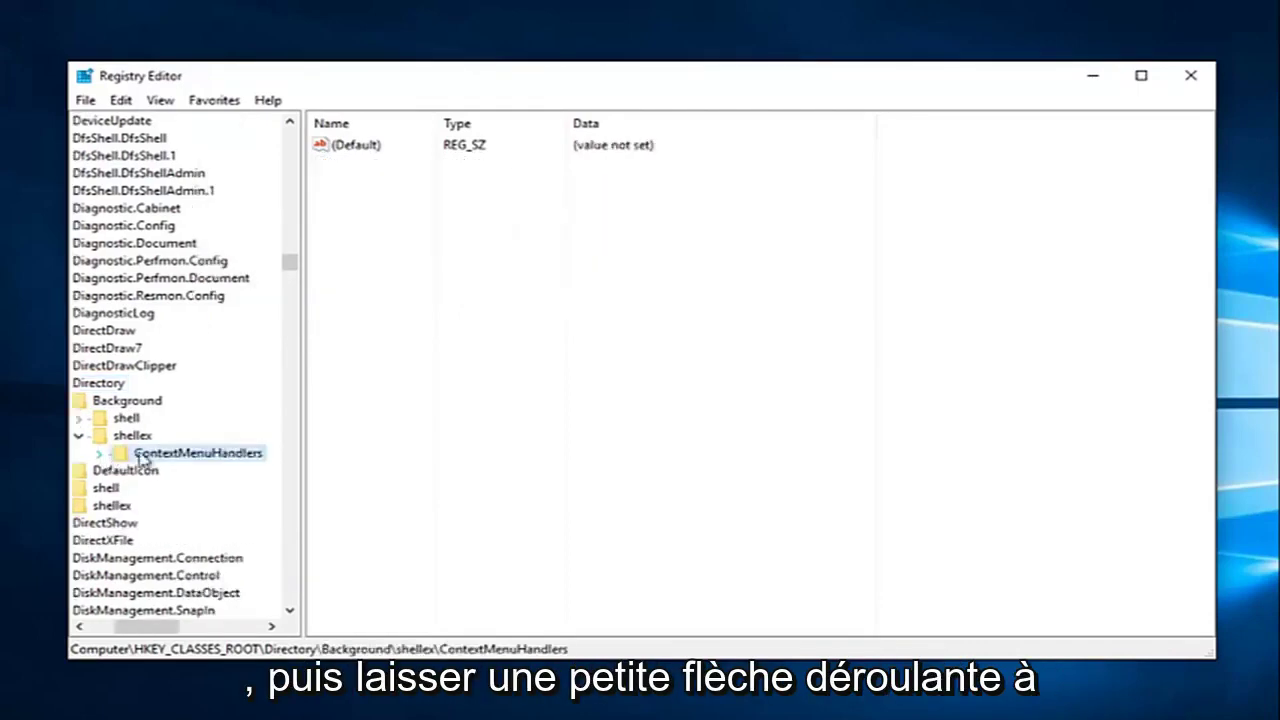
{"action": "left_click", "coordinate": [99, 456]}
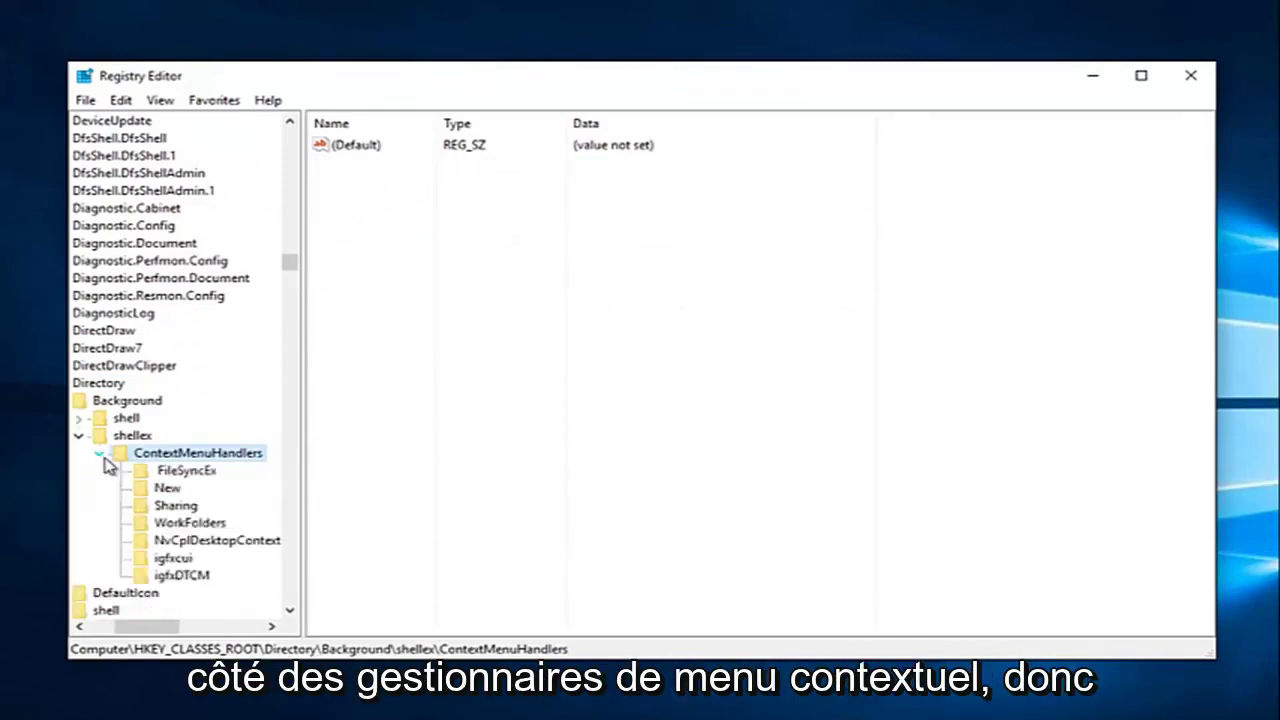
{"action": "scroll", "coordinate": [144, 487], "scroll_direction": "down", "scroll_amount": 1}
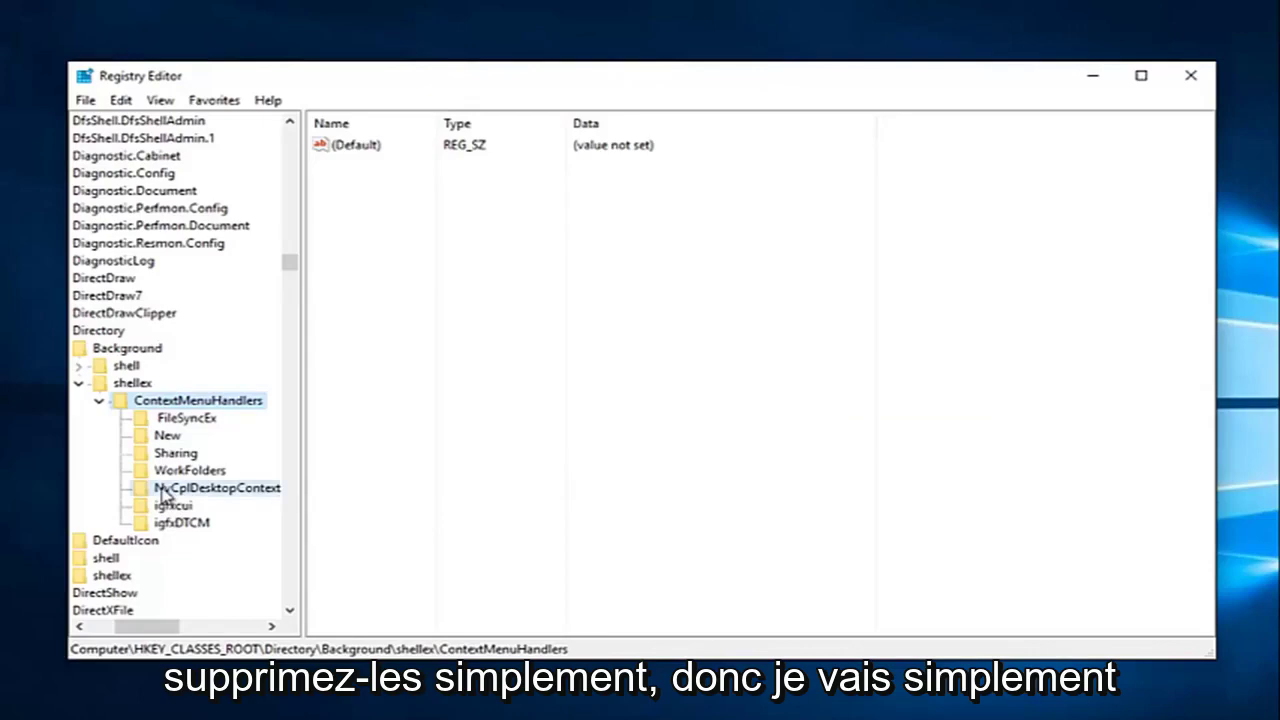
- Delete the NvCplDesktopContext, igfxcui and igfxDTCM keys, confirming each deletion
{"action": "right_click", "coordinate": [164, 493]}
{"action": "left_click", "coordinate": [215, 571]}
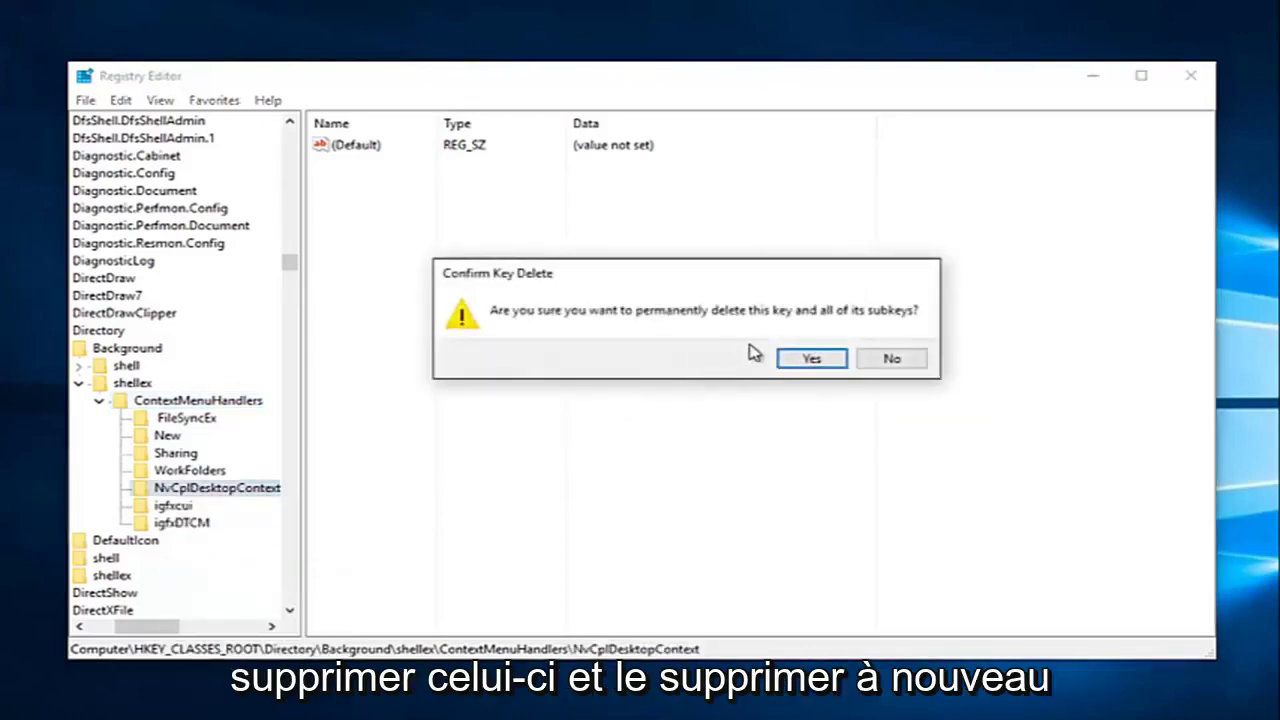
{"action": "left_click", "coordinate": [820, 364]}
{"action": "right_click", "coordinate": [175, 493]}
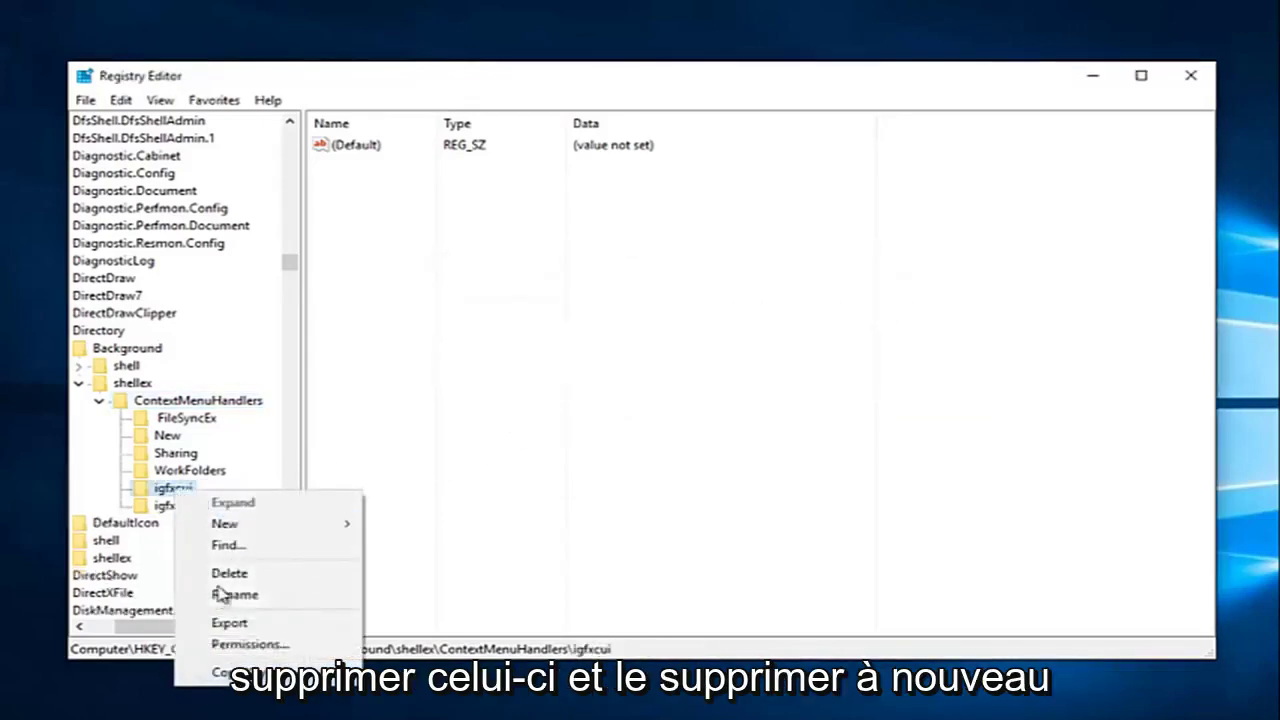
{"action": "left_click", "coordinate": [222, 578]}
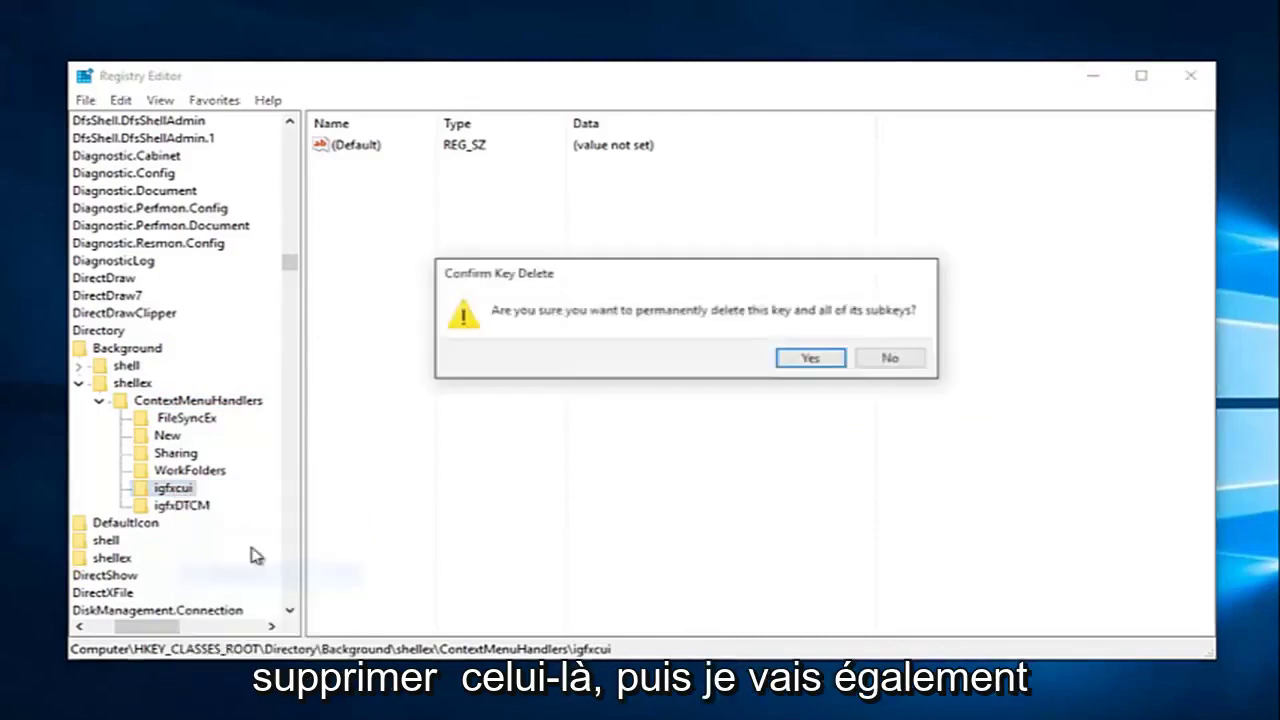
{"action": "left_click", "coordinate": [788, 366]}
{"action": "right_click", "coordinate": [166, 494]}
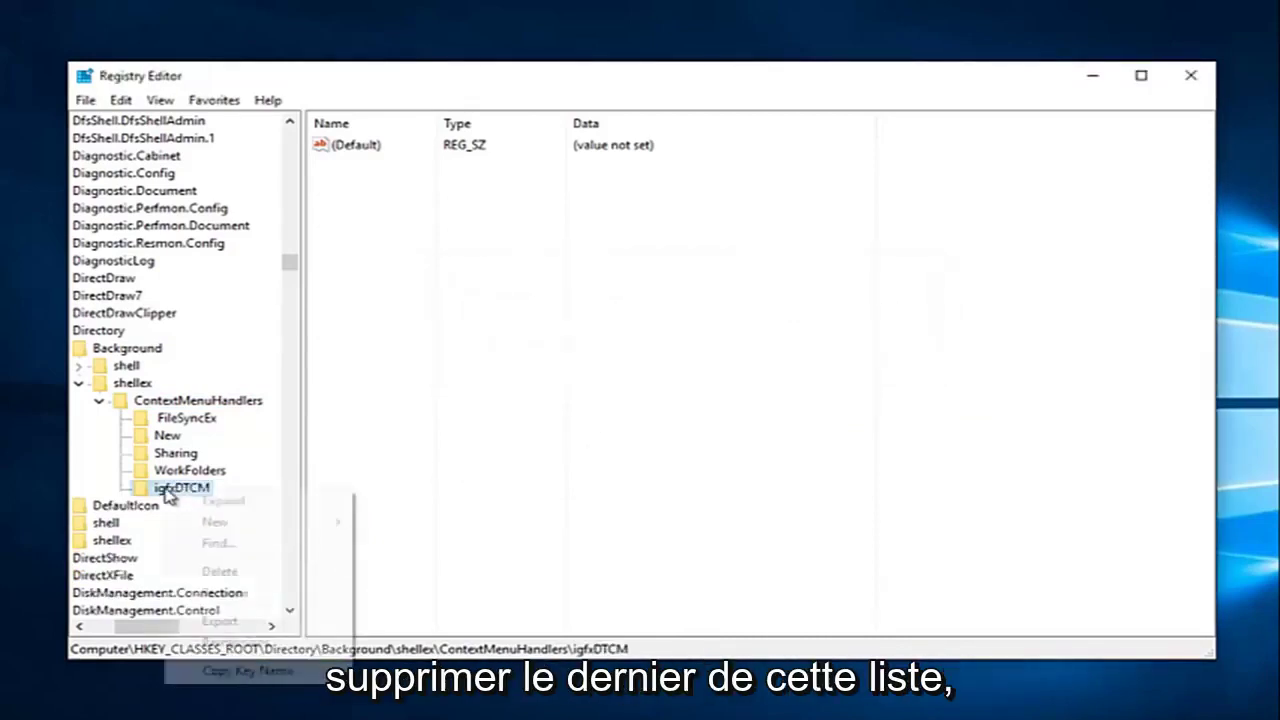
{"action": "left_click", "coordinate": [196, 572]}
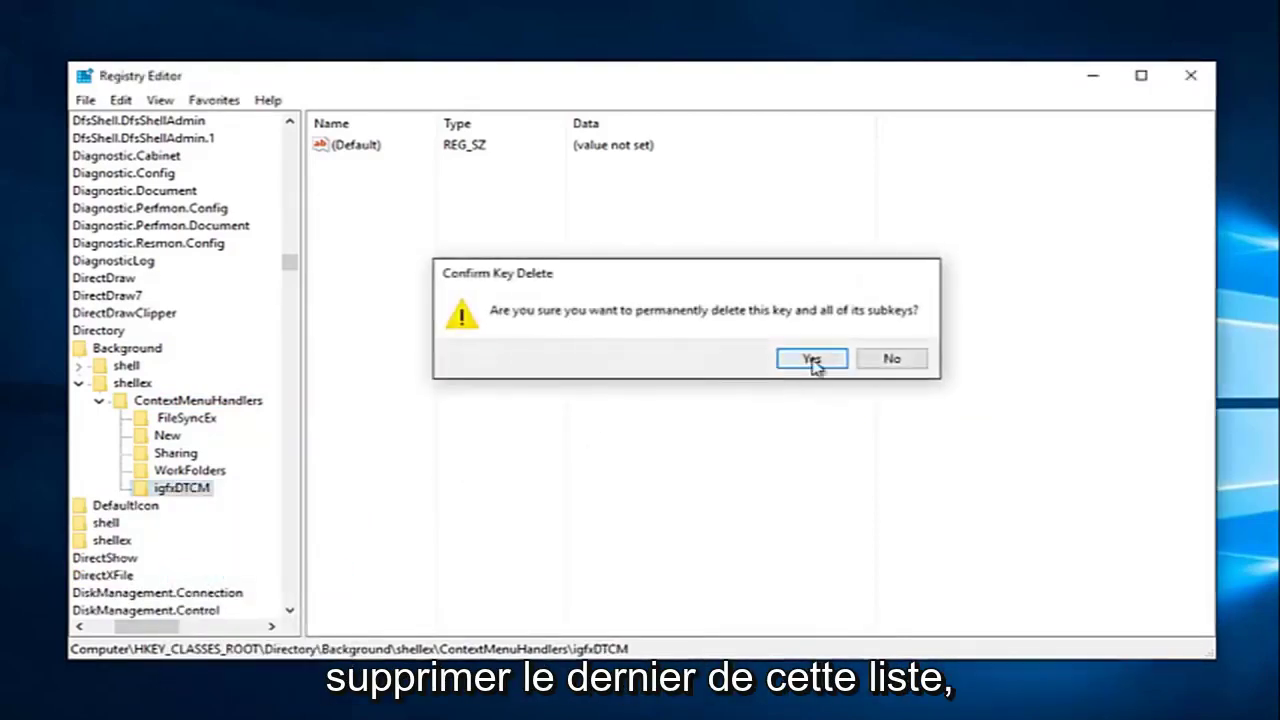
{"action": "left_click", "coordinate": [812, 362]}
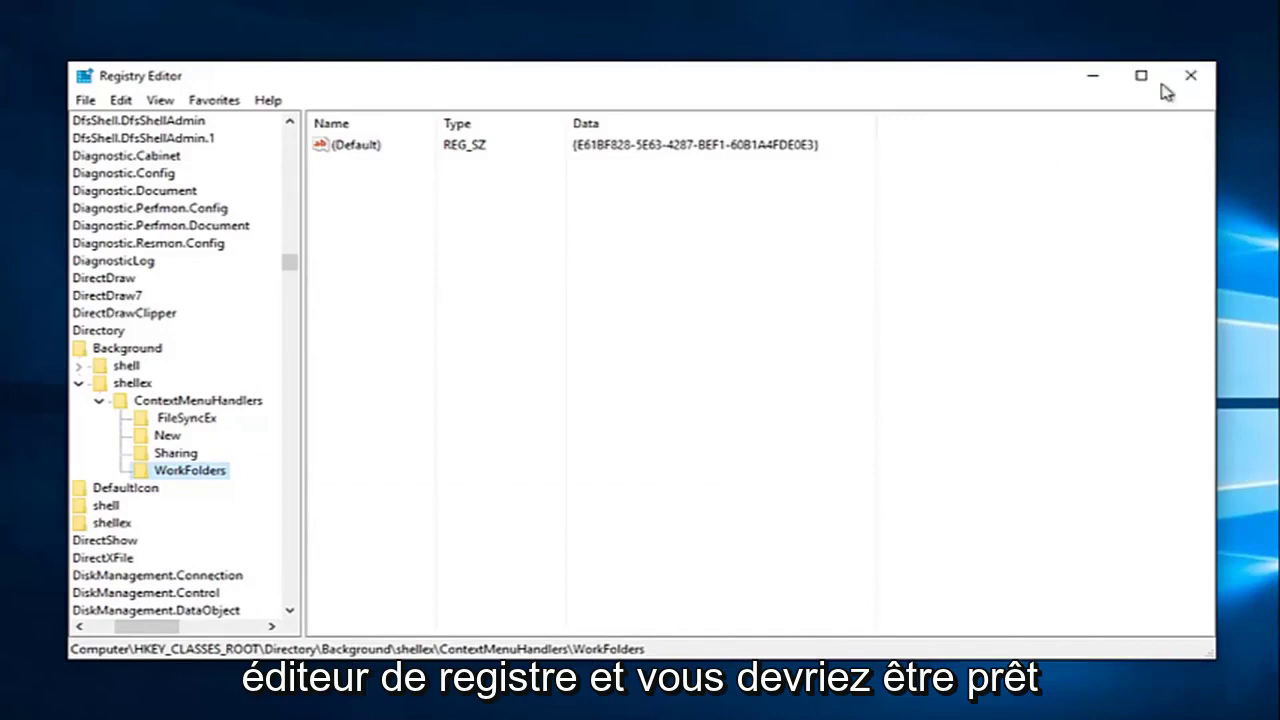
- Close Registry Editor, then inspect and dismiss the desktop's right-click menu
{"action": "left_click", "coordinate": [1190, 75]}
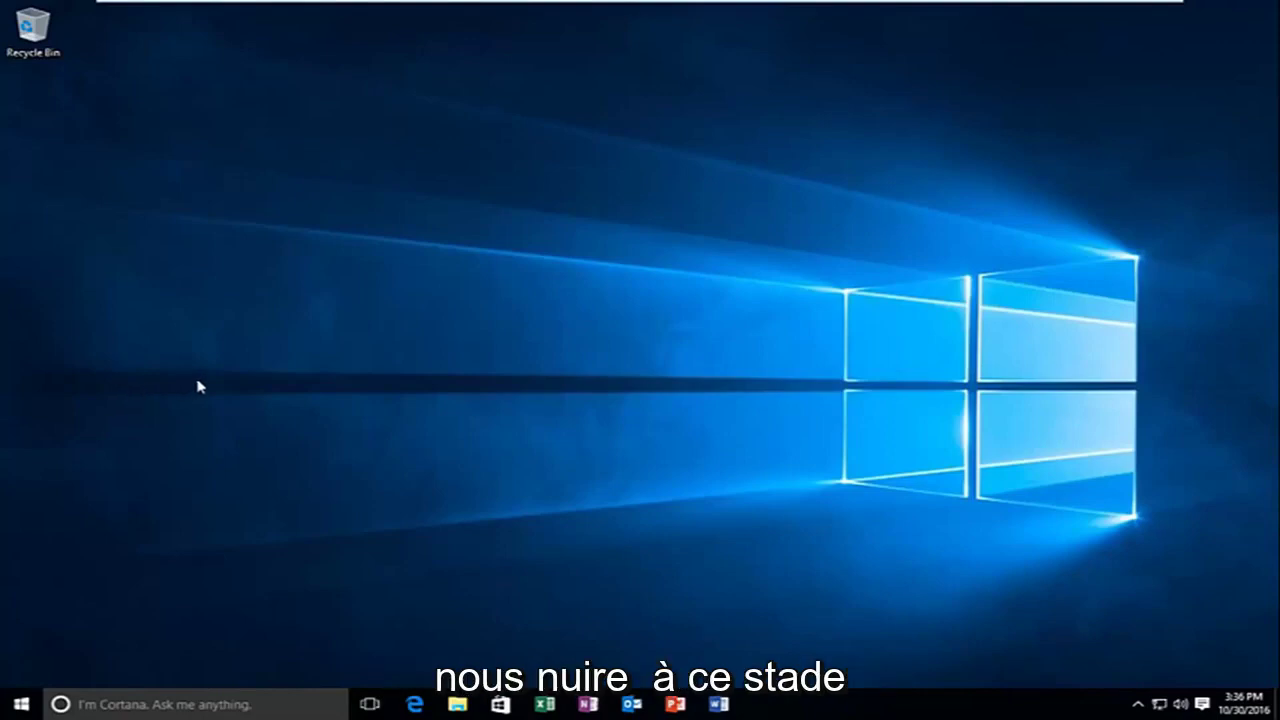
{"action": "right_click", "coordinate": [228, 370]}
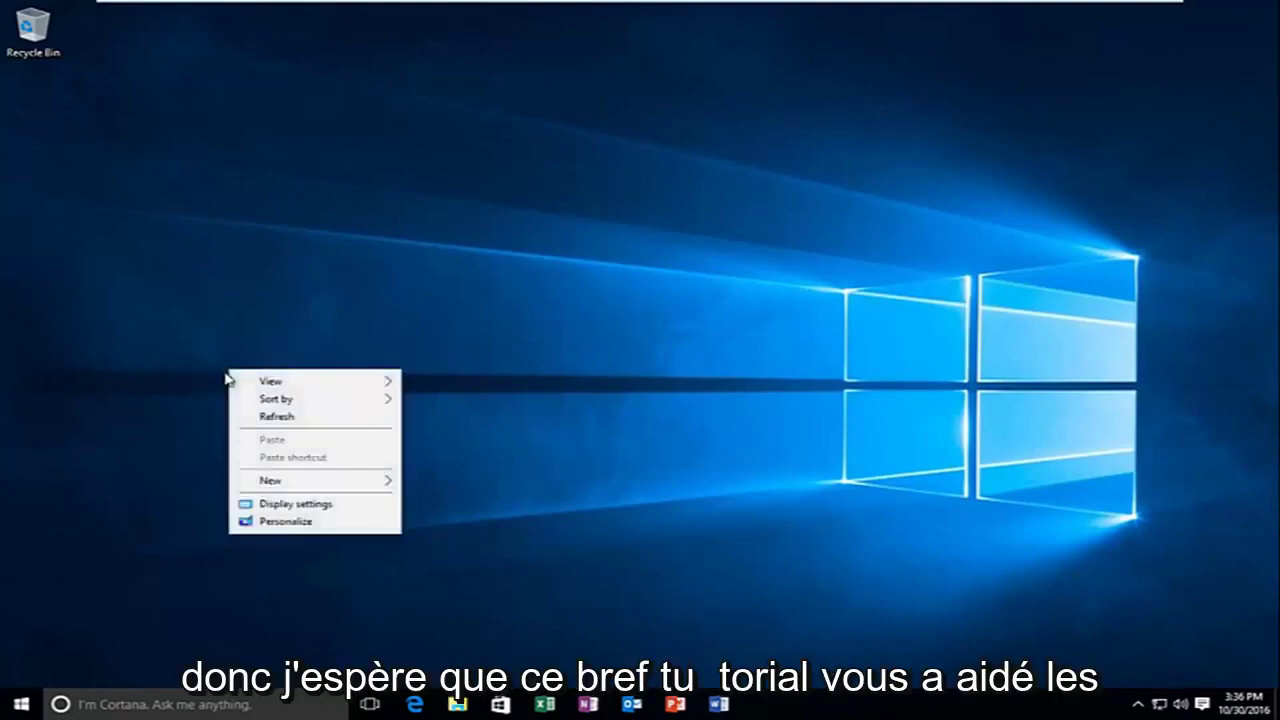
{"action": "left_click", "coordinate": [213, 278]}
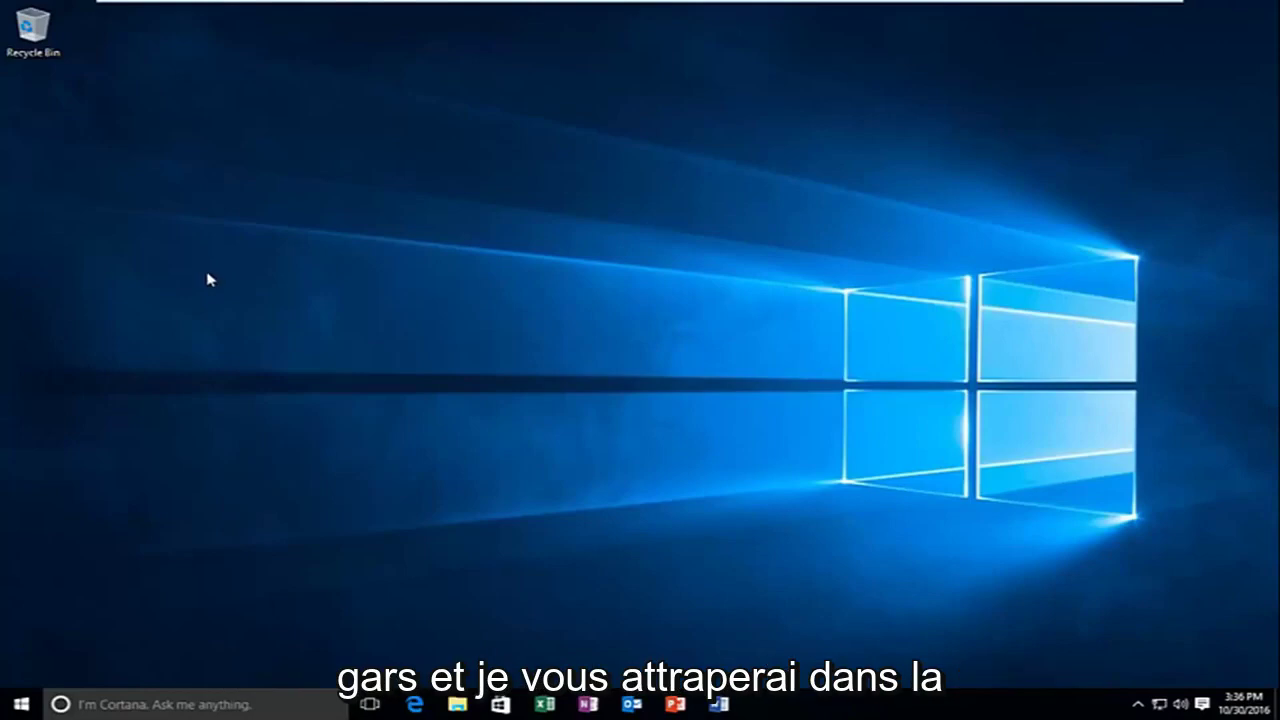